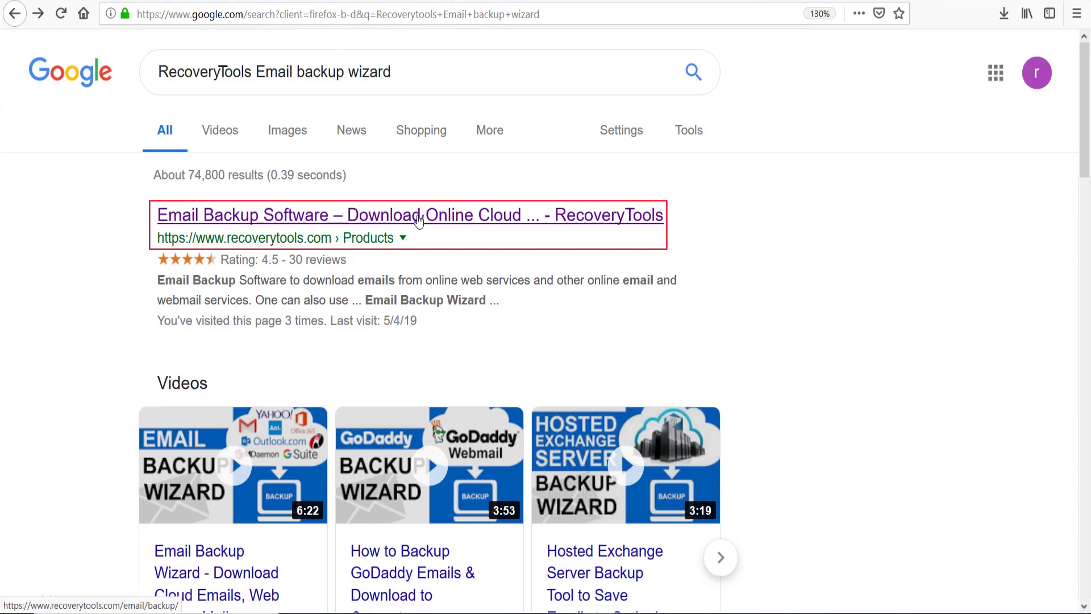
Step: Open the RecoveryTools Email Backup Software page from the first Google result
left_click(418, 217)
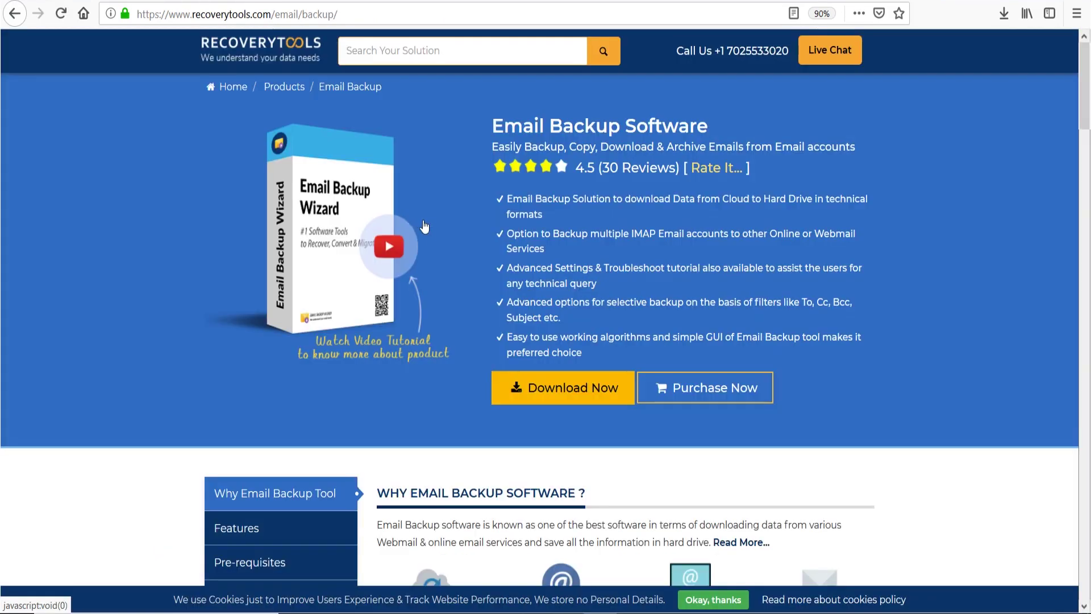
Step: Download and save setup-email-backup.exe from RecoveryTools, then run it from the Downloads list
left_click(550, 388)
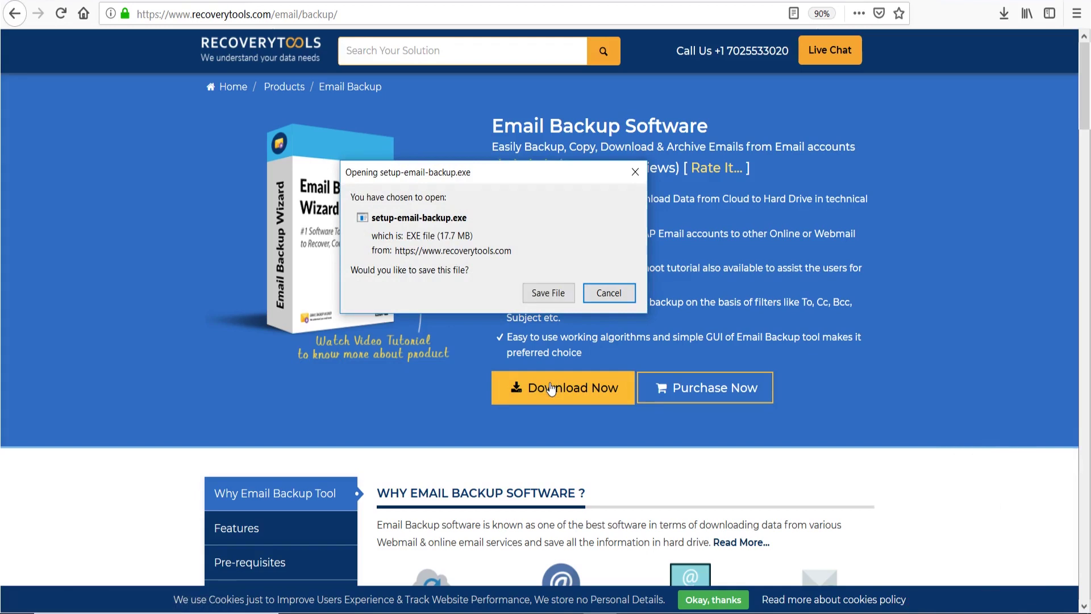
left_click(551, 296)
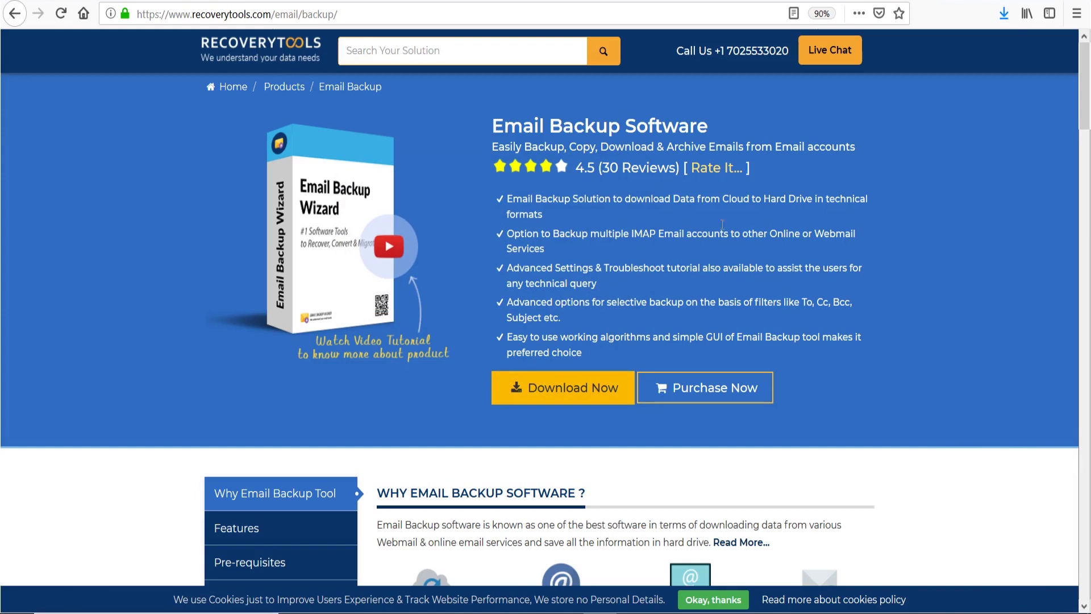
left_click(1005, 15)
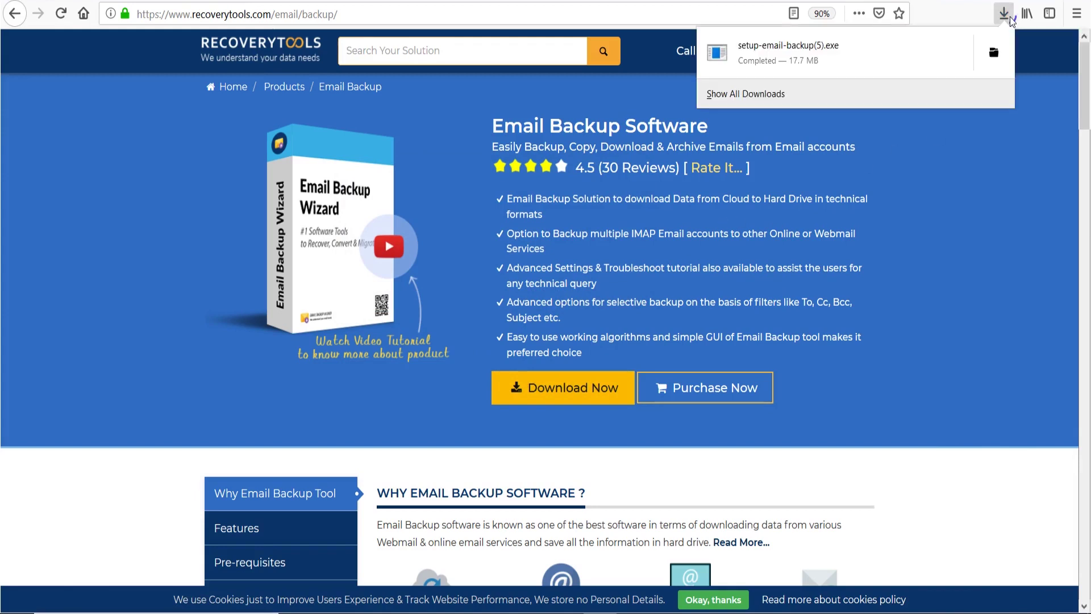
left_click(813, 60)
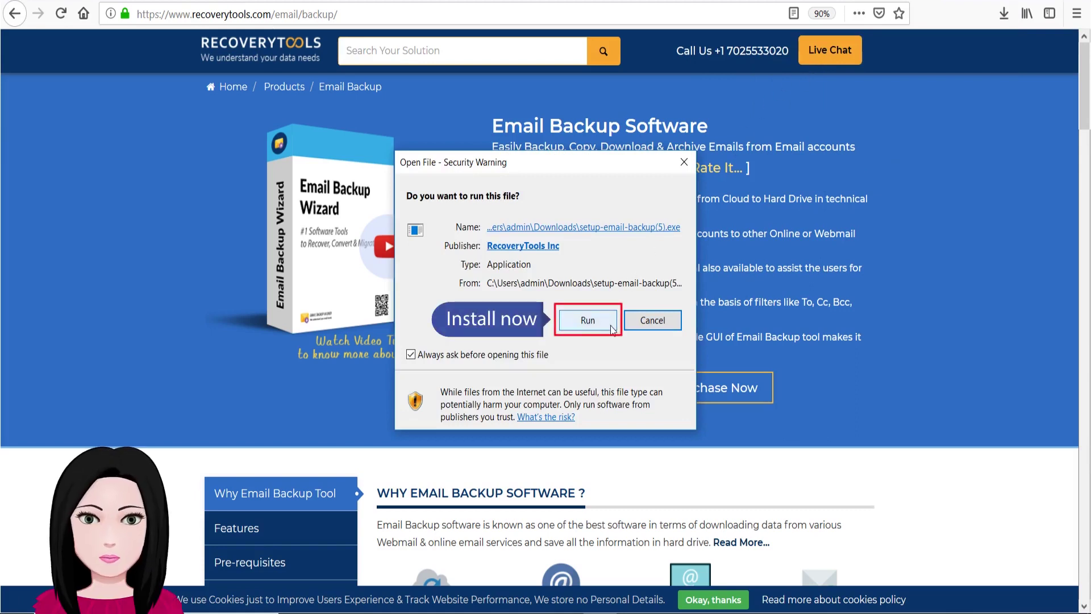
Step: Install Email Backup Wizard v8.2.5 with default language, location and icon options, then launch it
left_click(587, 320)
left_click(571, 332)
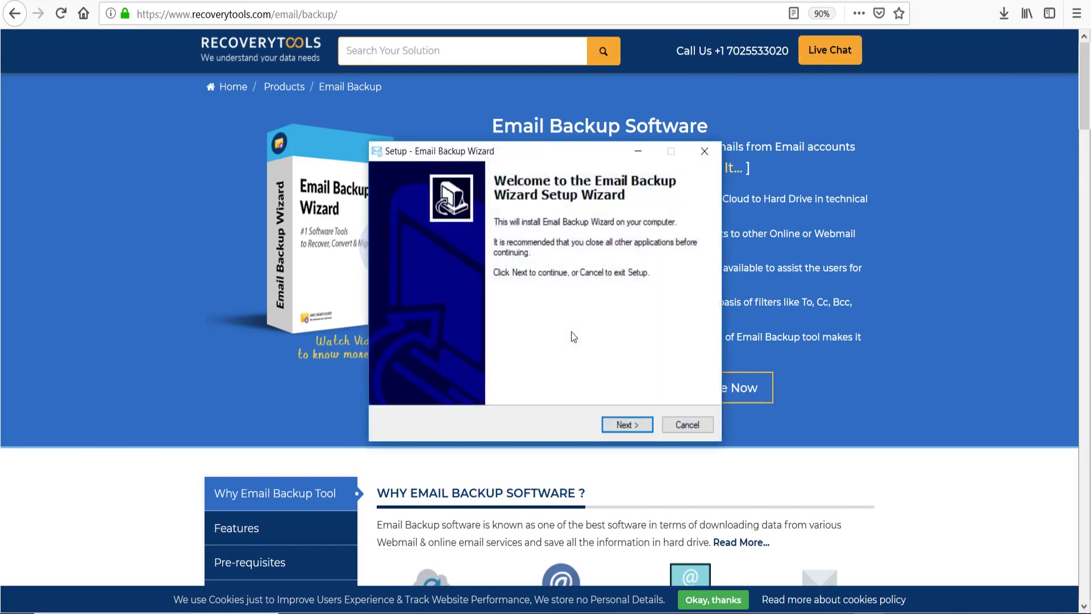
left_click(640, 424)
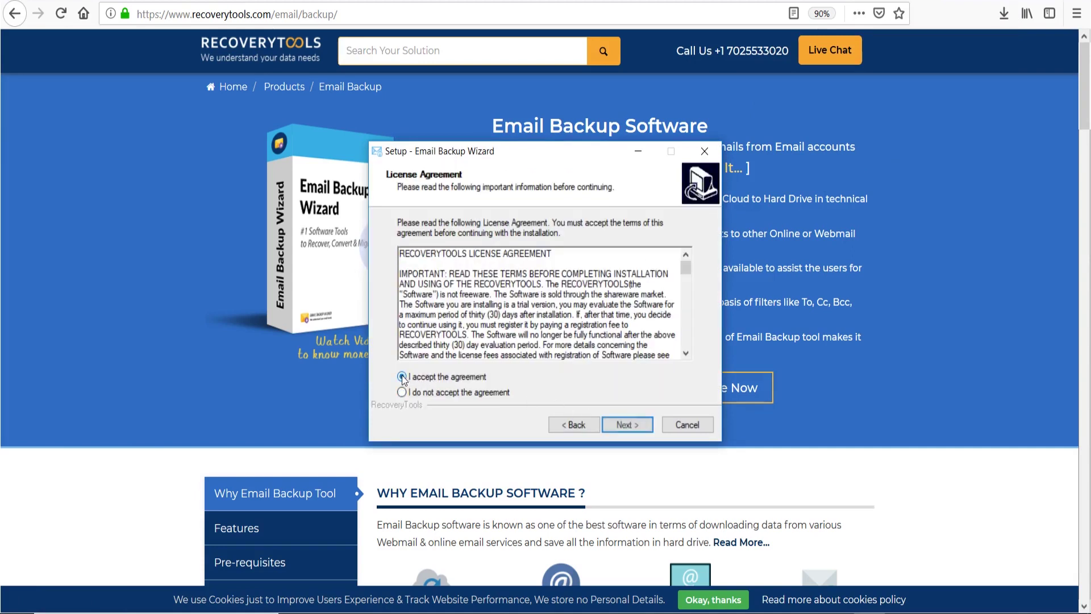
left_click(644, 428)
left_click(643, 429)
left_click(643, 428)
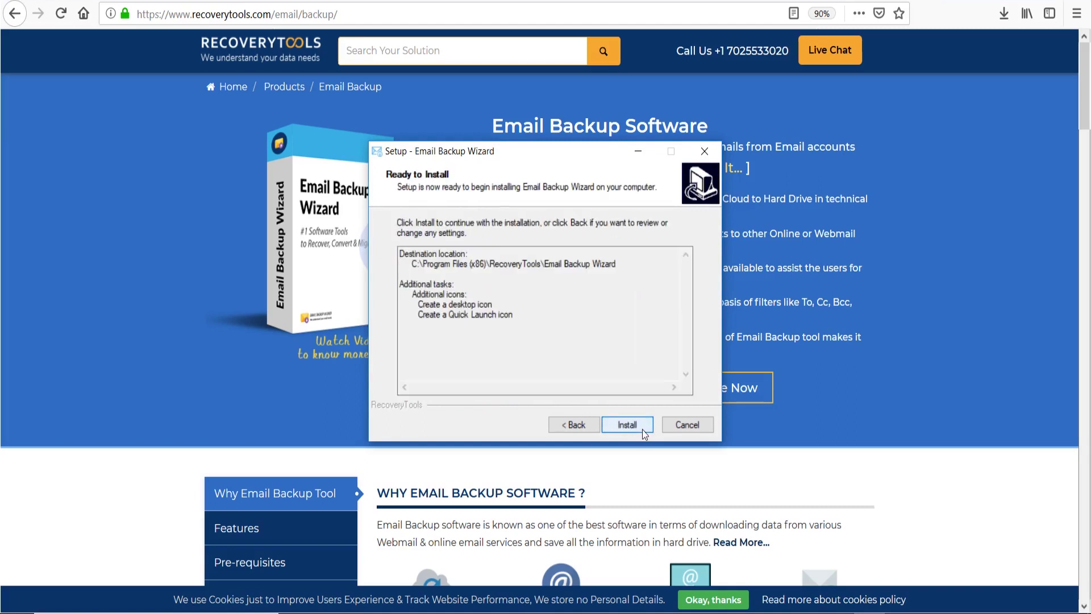
left_click(642, 429)
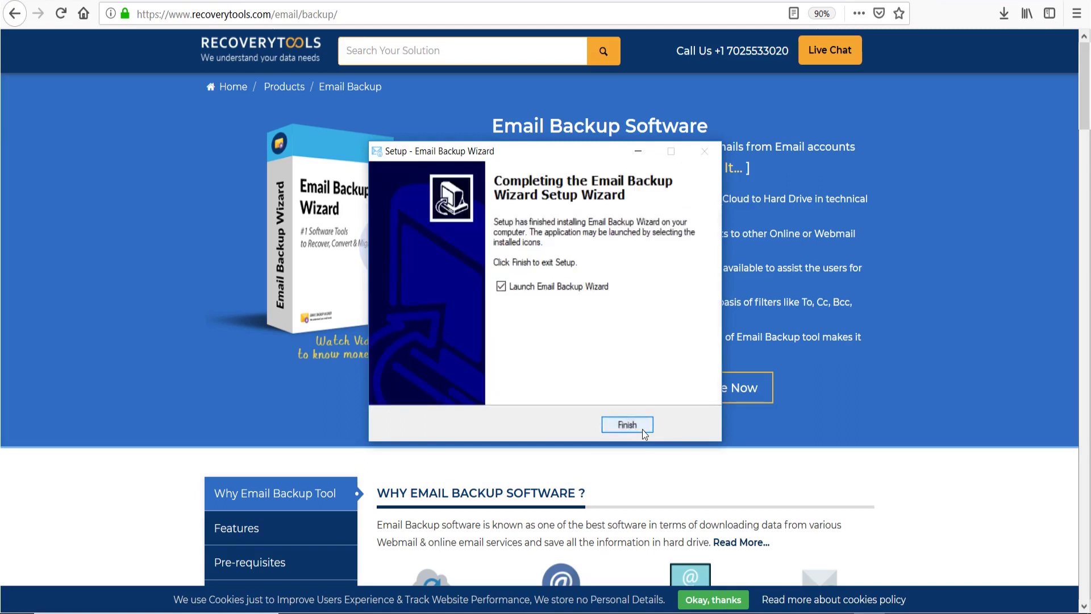
left_click(488, 426)
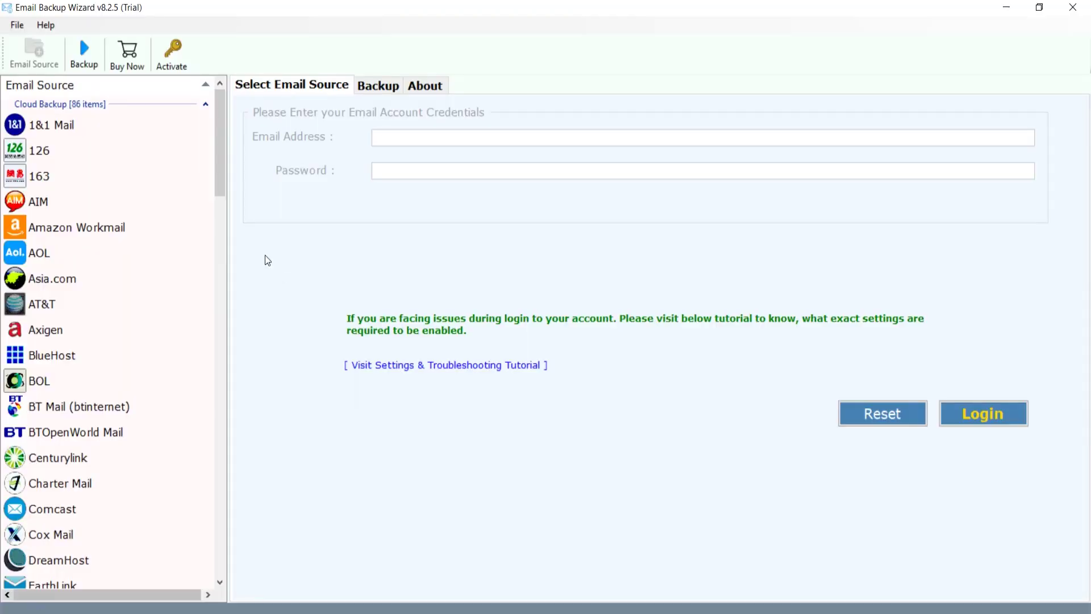
Step: Pick DreamHost from further down the email source list
left_click_drag(219, 191, 217, 261)
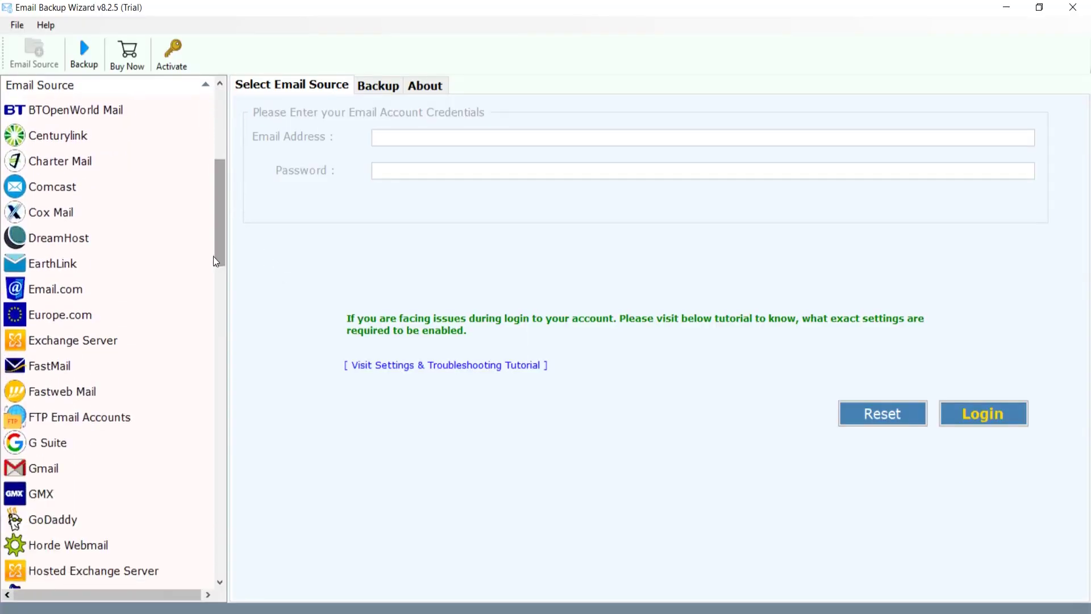
left_click(111, 241)
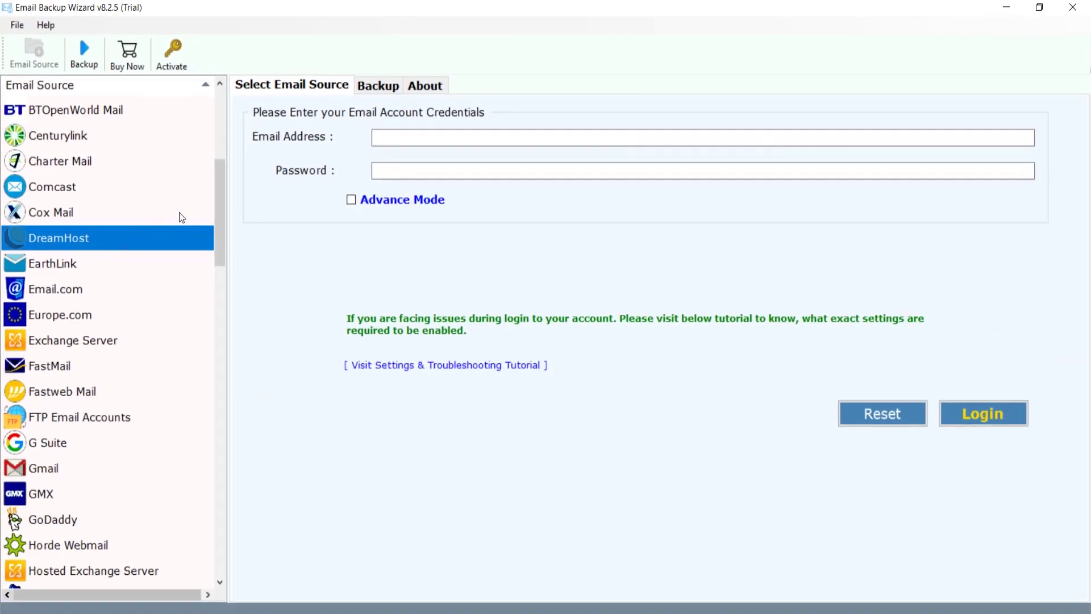
Step: Log in with the DreamHost account's email address and password
left_click(378, 140)
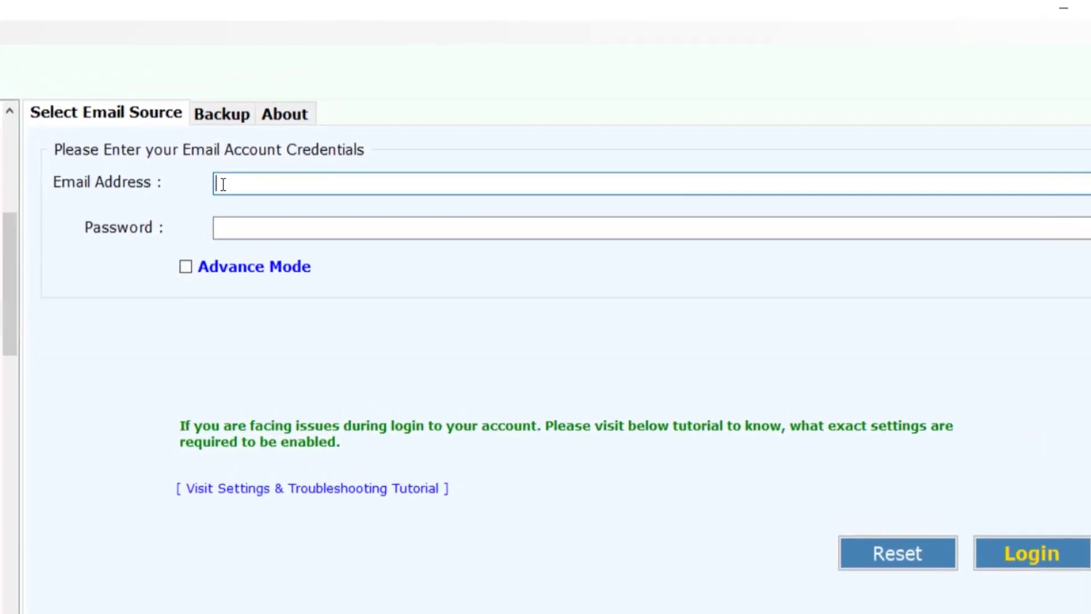
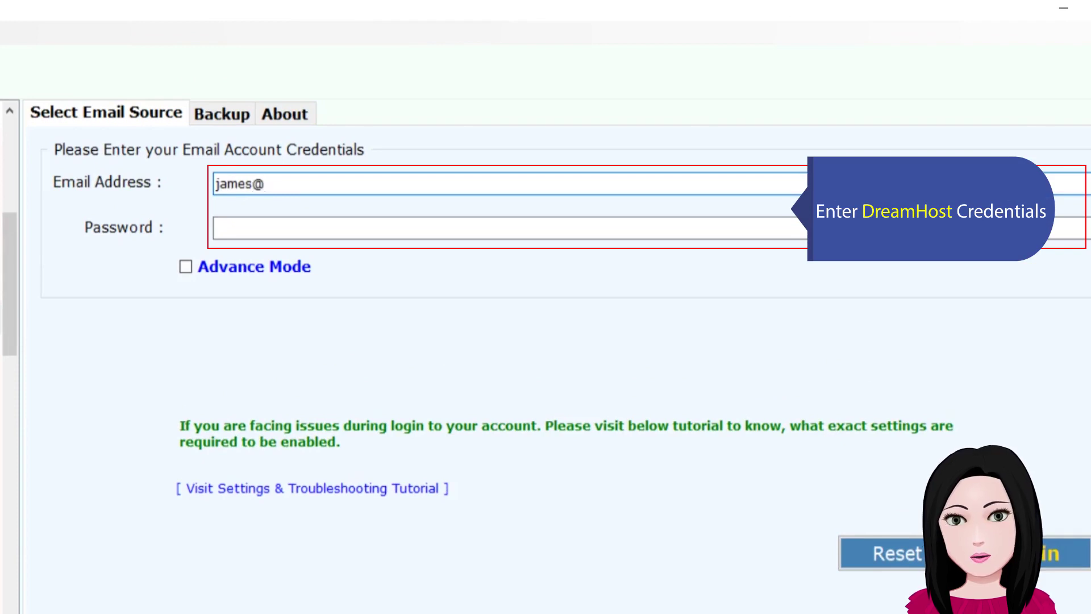
left_click(220, 229)
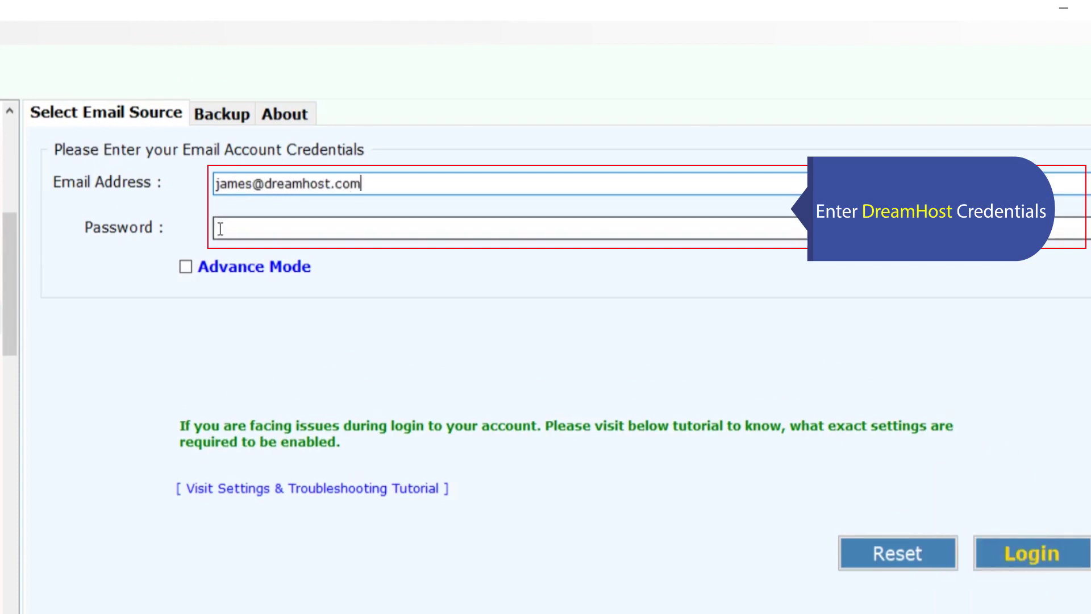
type("••••••••••")
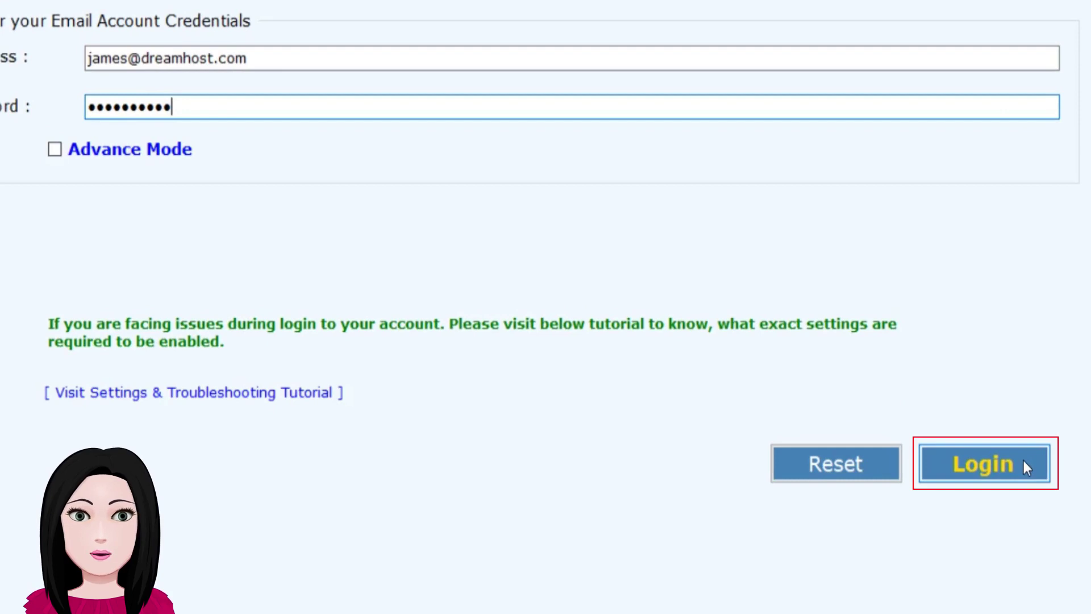
left_click(1025, 460)
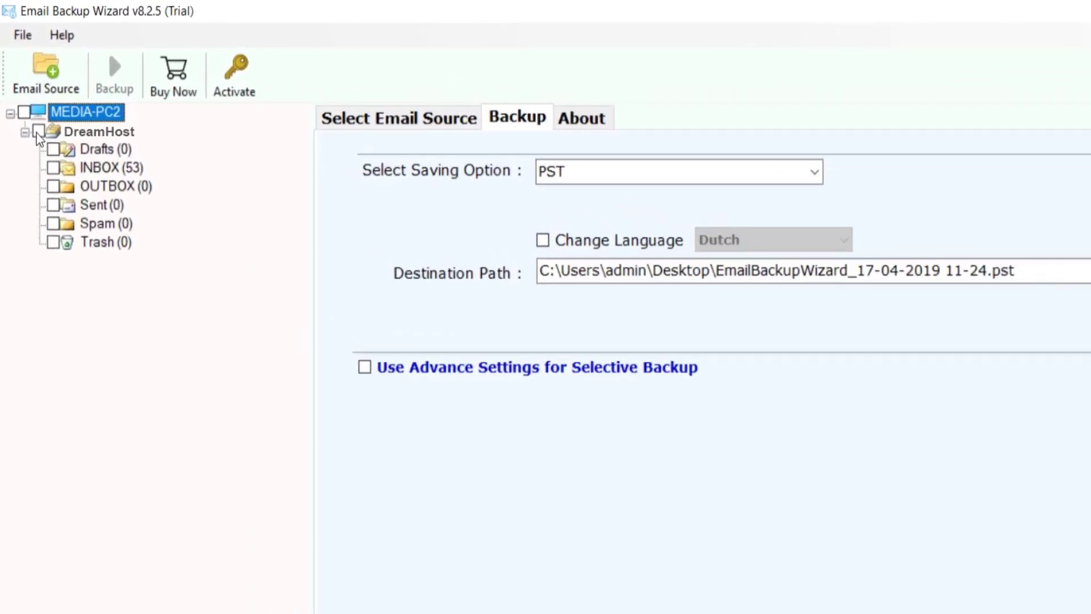
Step: Tick the DreamHost mailbox so all six folders are included, and show the saving formats
left_click(38, 132)
left_click(815, 176)
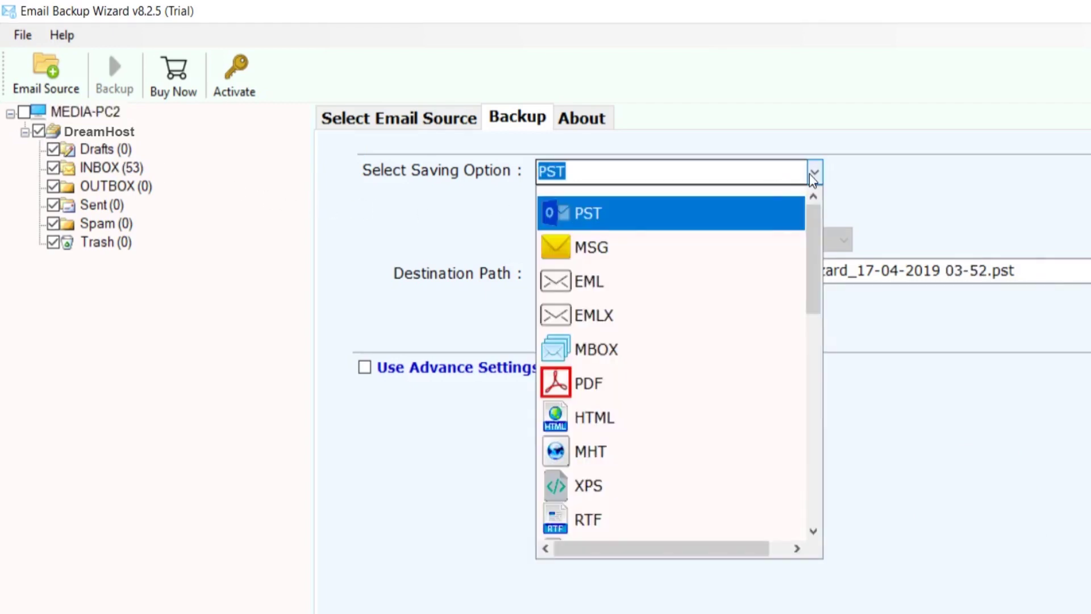
Step: Choose PST as the saving format and keep Dutch as the output language
left_click(745, 218)
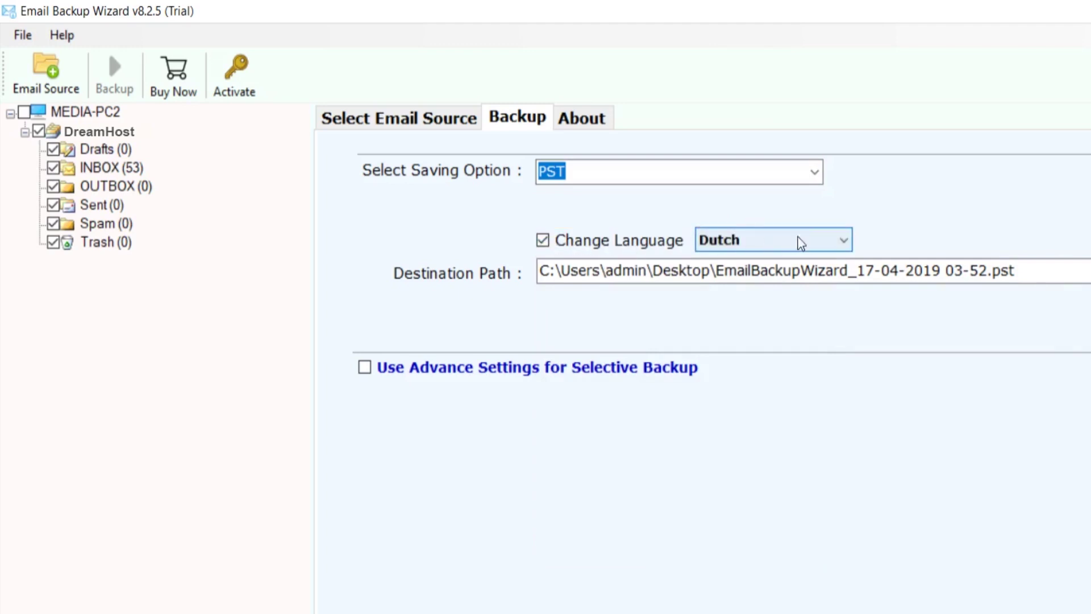
left_click(843, 245)
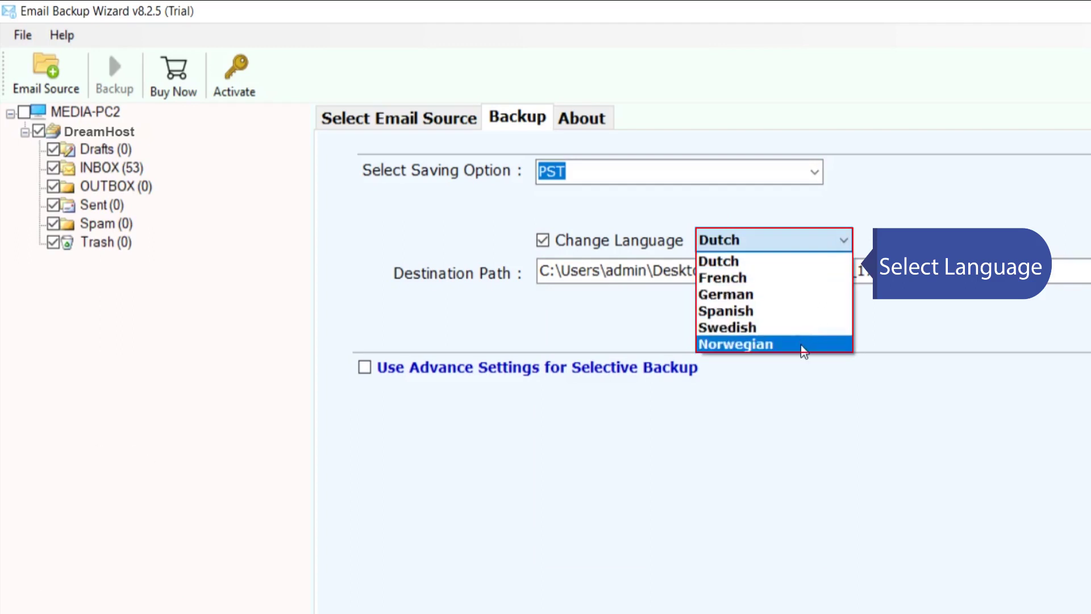
left_click(787, 261)
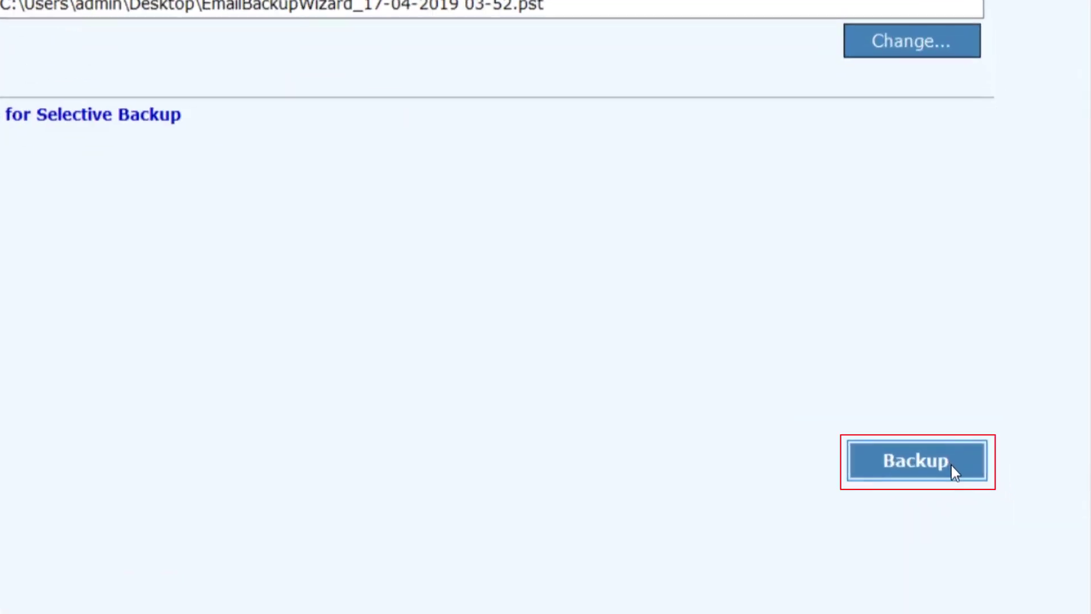
Step: Run the PST backup and dismiss the completion and trial notices to reach SavingLog.txt
left_click(952, 466)
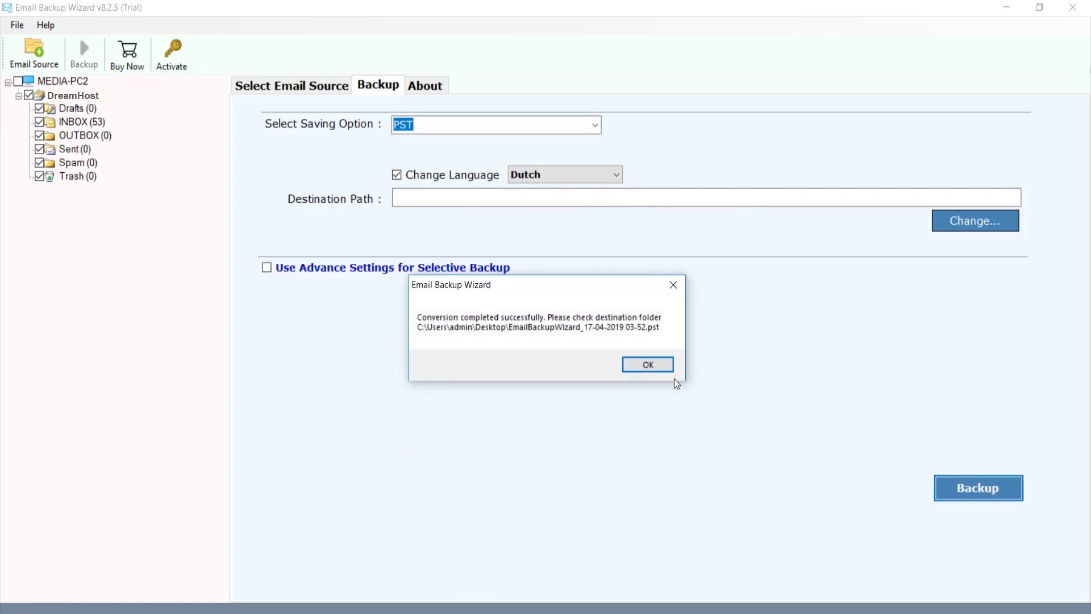
left_click(664, 366)
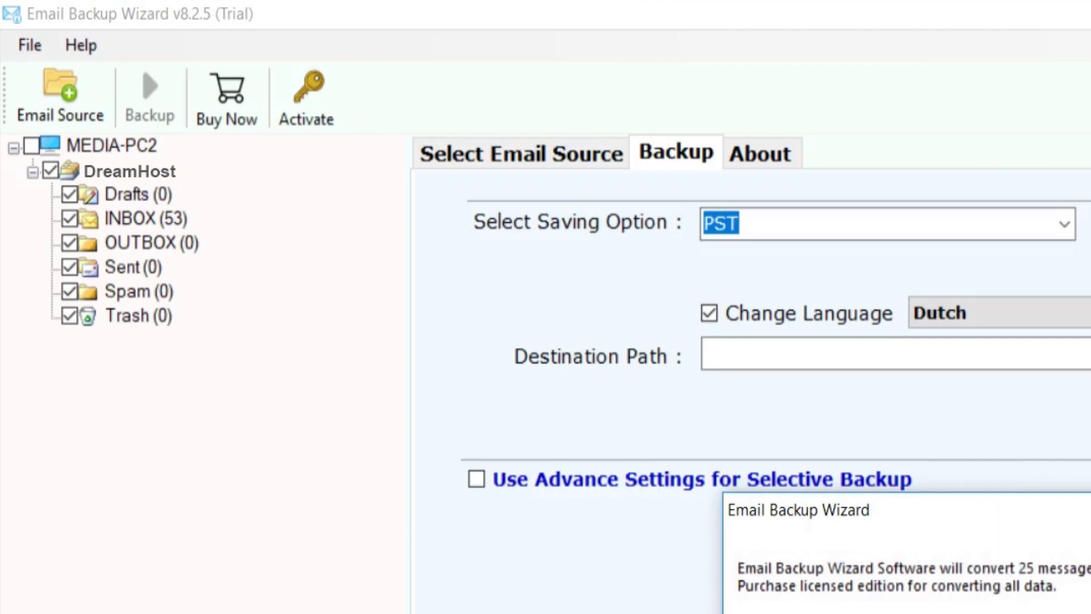
left_click(657, 365)
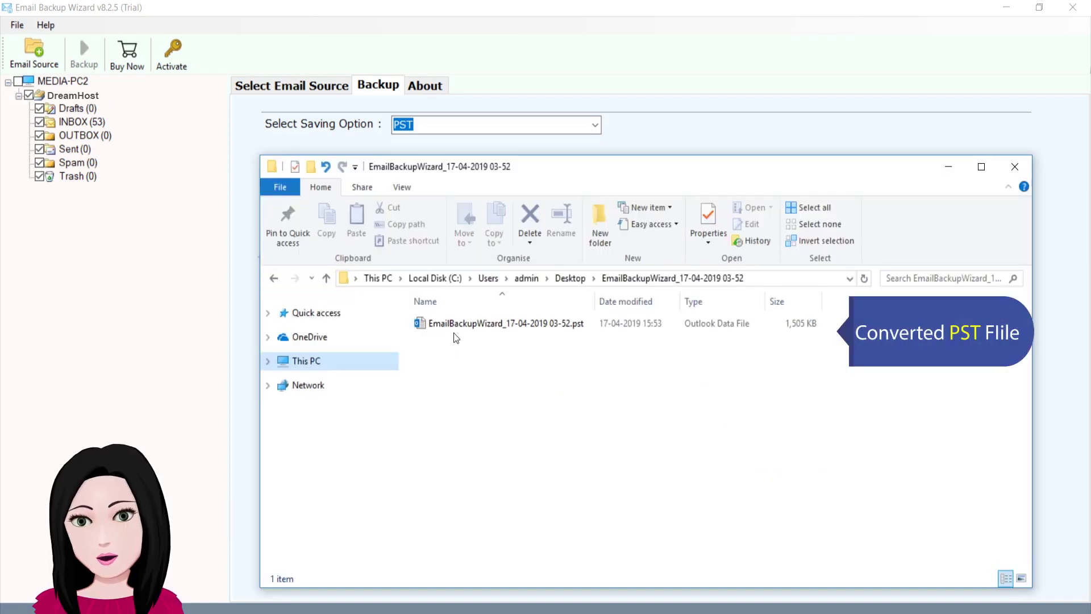
left_click(455, 325)
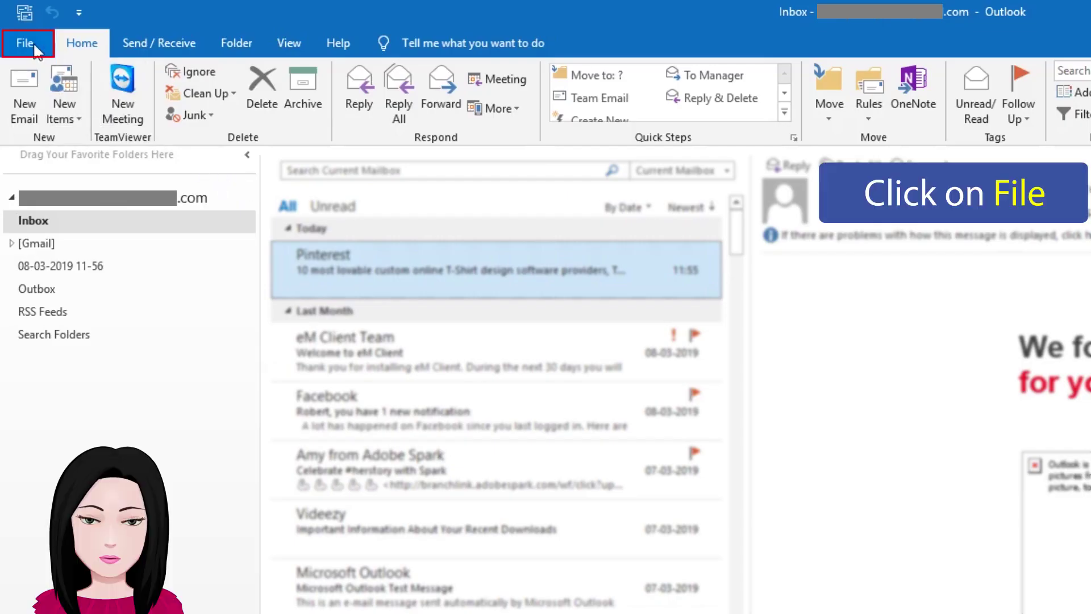
Step: Go to Outlook's File menu and its Open & Export page
left_click(34, 45)
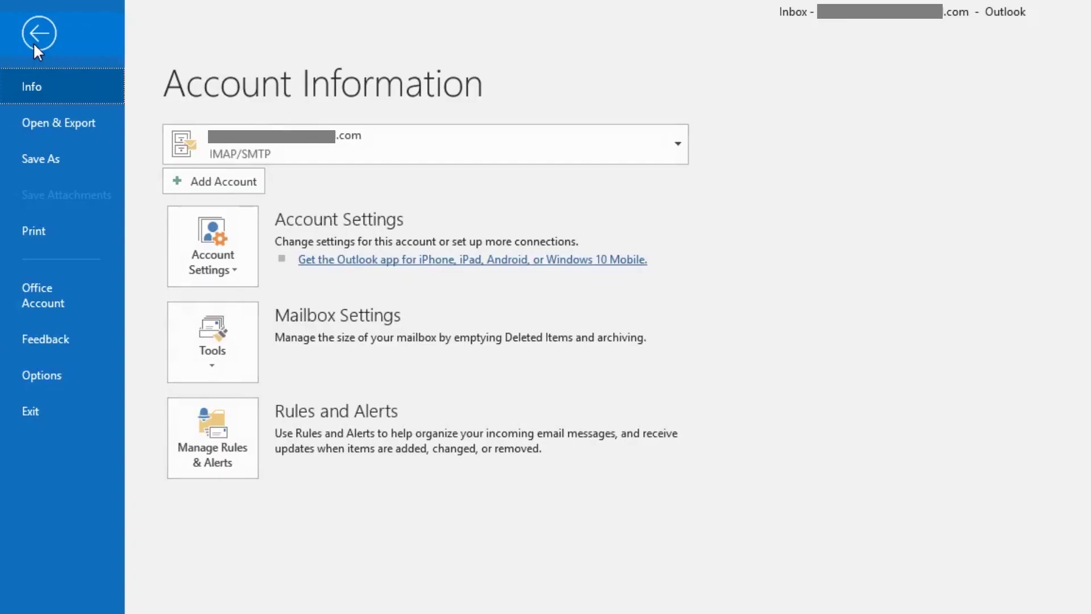
left_click(98, 124)
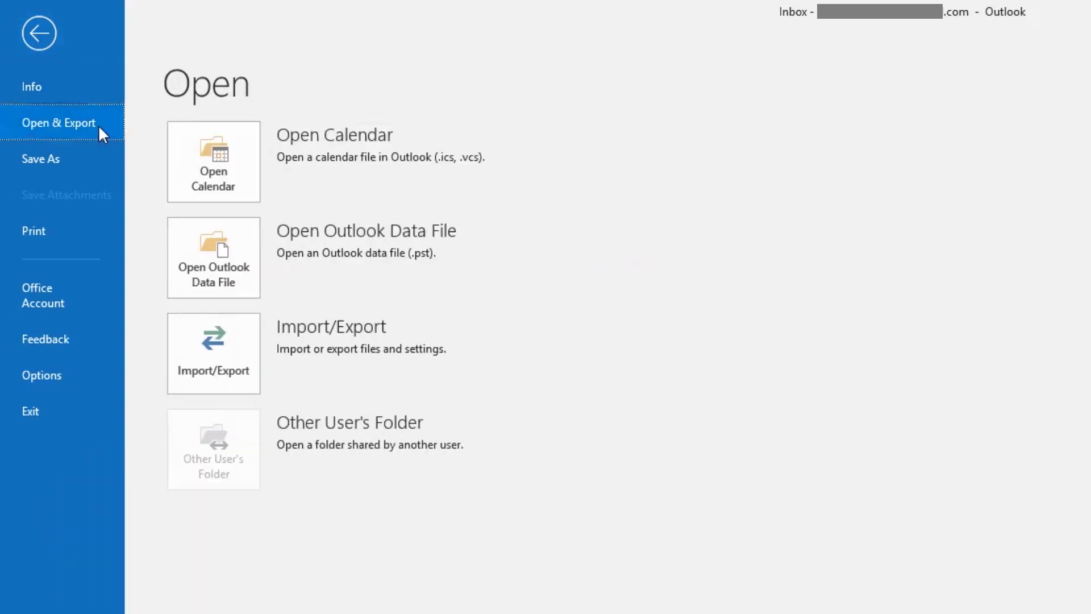
left_click(187, 244)
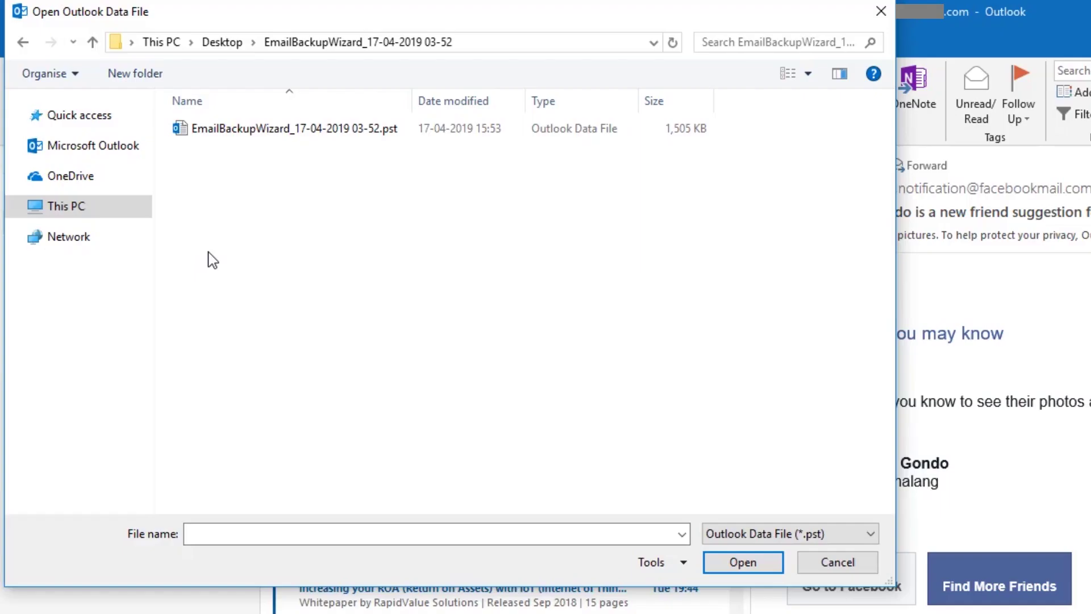
left_click(231, 134)
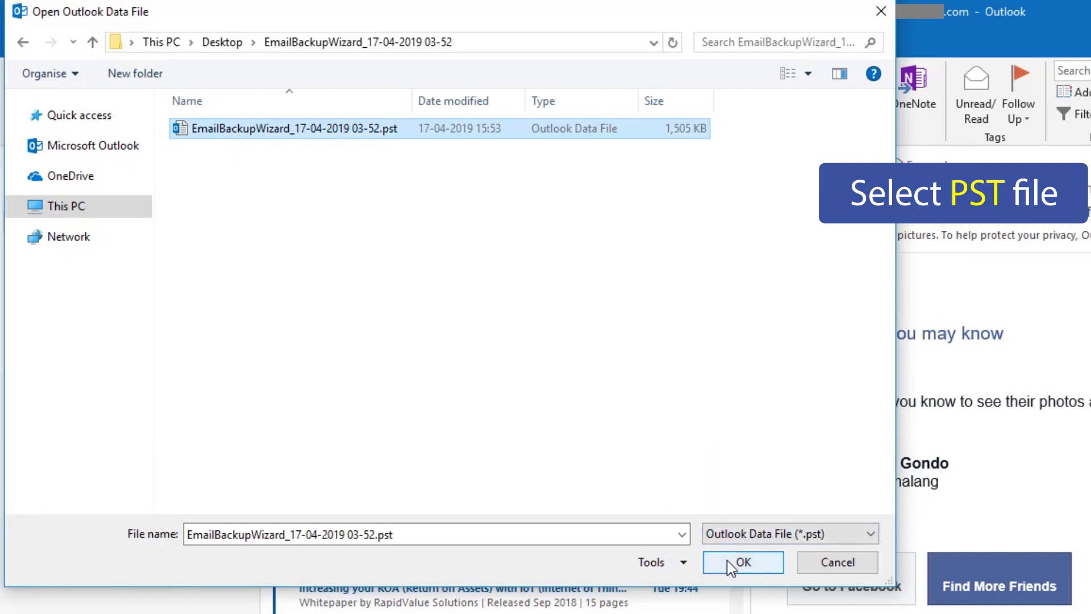
left_click(731, 564)
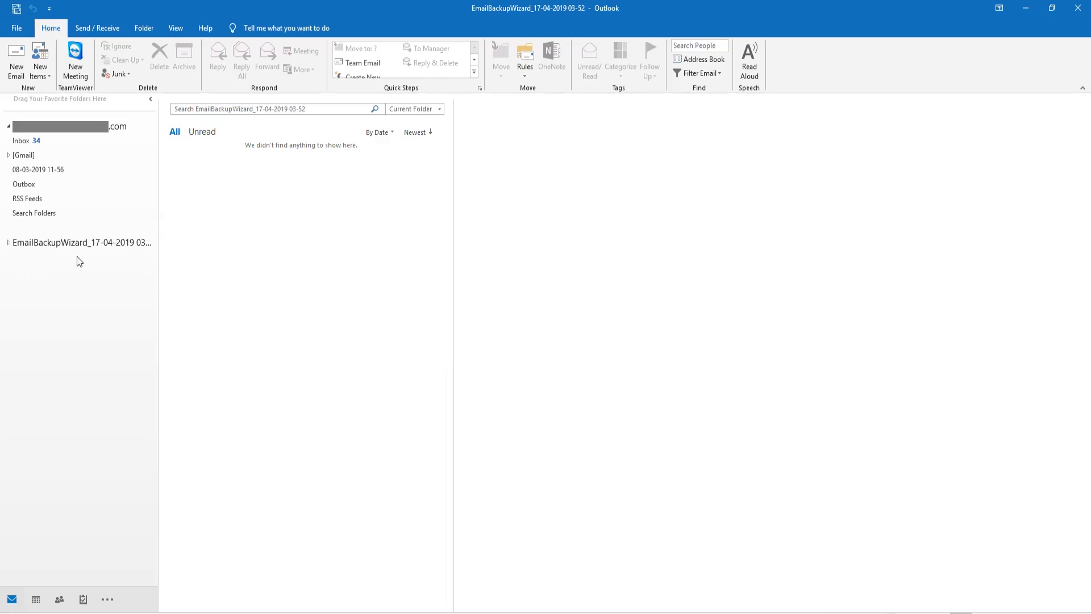
Step: Expand the EmailBackupWizard data file to reveal Postvak IN, Concepten, Verzonden items and other folders
left_click(9, 243)
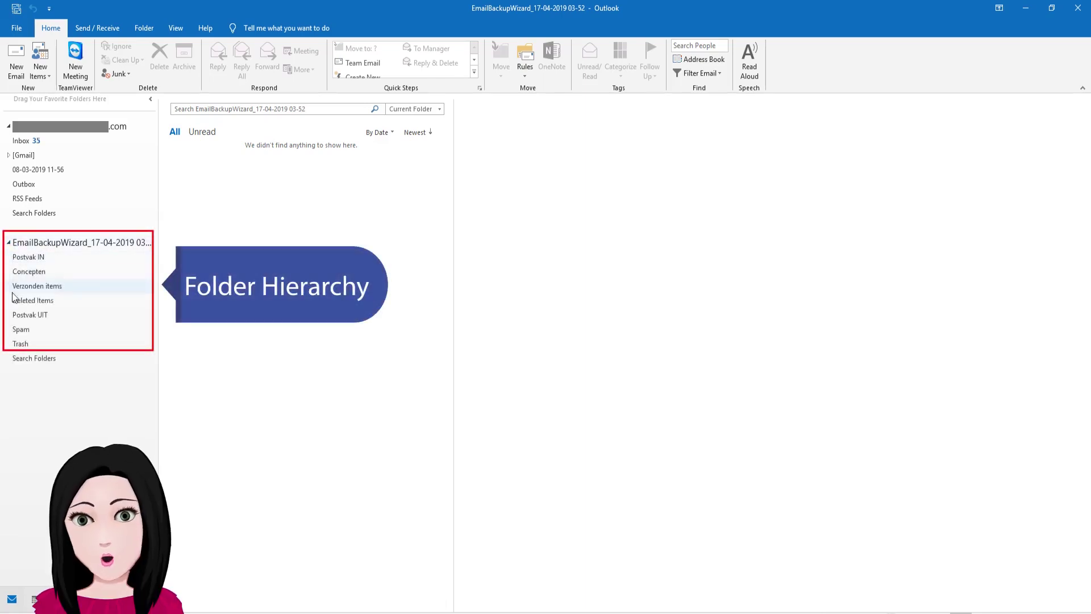